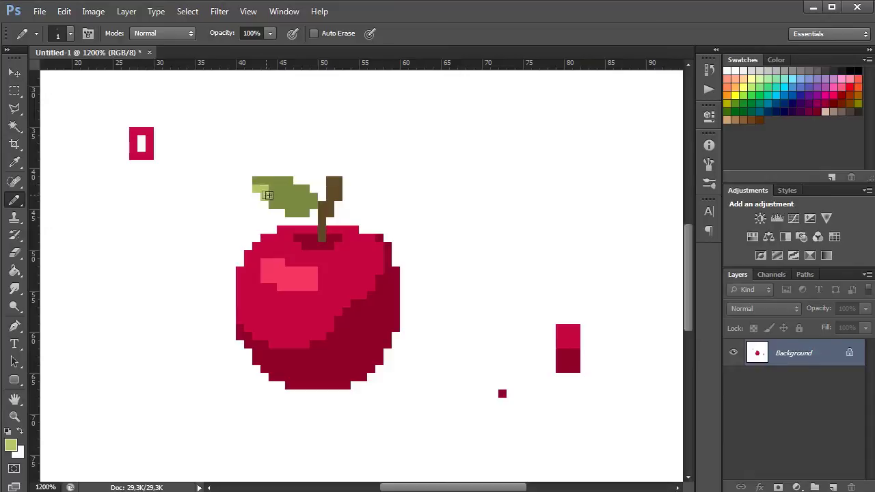
- Draw a diagonal streak of light green highlight pixels across the apple's leaf
{"action": "left_click_drag", "start_coordinate": [268, 195], "coordinate": [305, 213]}
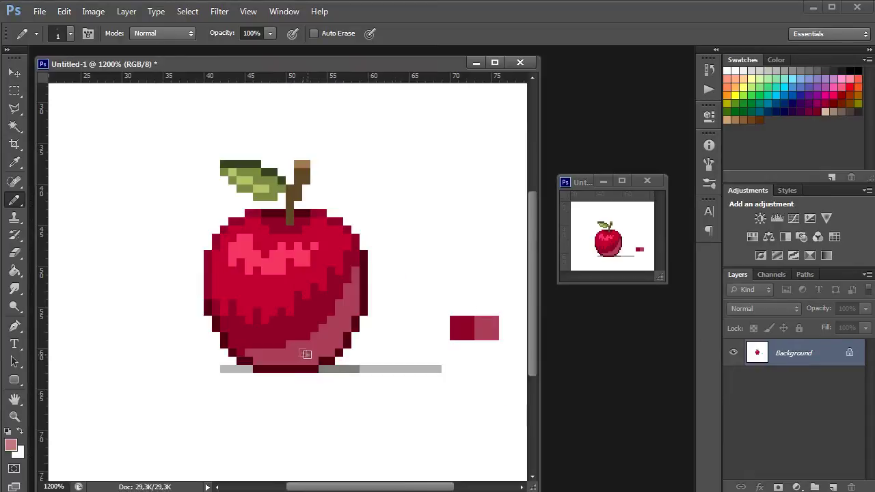
- Paint lighter highlight pixels along the bottom of the pixel-art apple
{"action": "left_click_drag", "start_coordinate": [297, 357], "coordinate": [327, 350]}
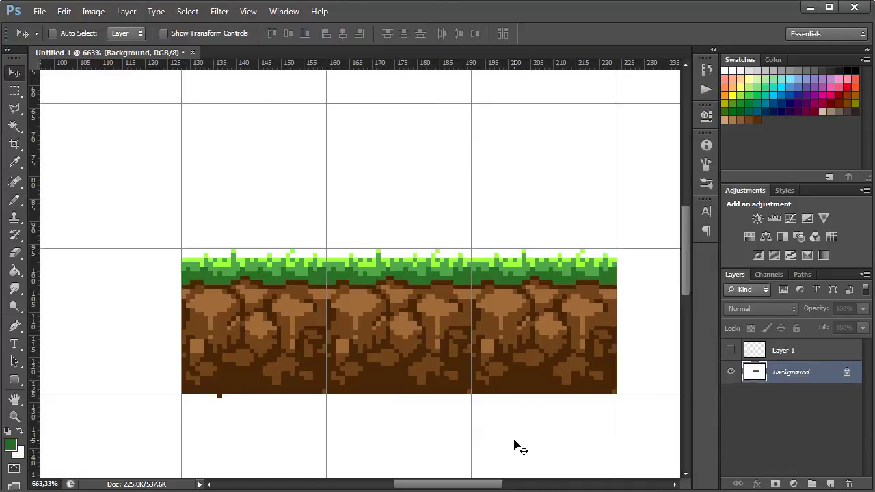
- Hide the tile guides and zoom out to view the tiled ground strip
{"action": "key", "text": "ctrl+semicolon"}
{"action": "key", "text": "ctrl+plus"}
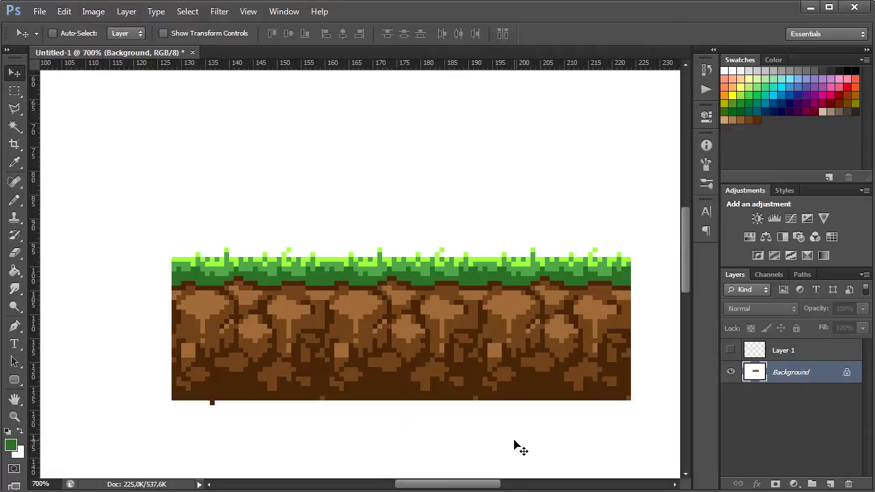
{"action": "key", "text": "ctrl+minus"}
{"action": "key", "text": "ctrl+minus"}
{"action": "key", "text": "ctrl+minus"}
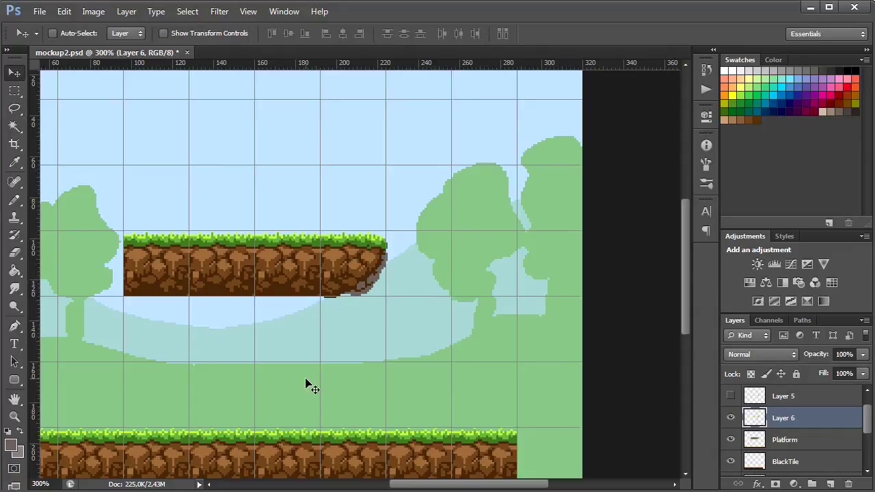
- Place the curved branch beside the platform's right end and highlight the trunk's left edge
{"action": "left_click_drag", "start_coordinate": [410, 335], "coordinate": [471, 328]}
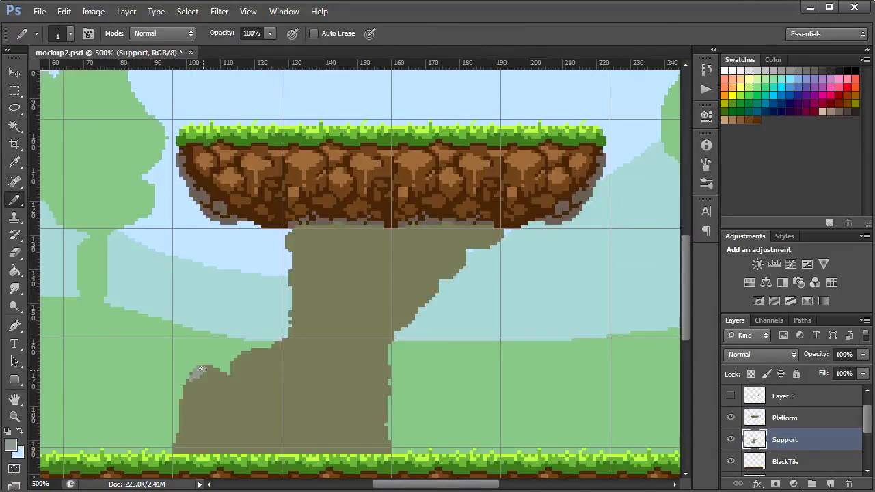
{"action": "left_click_drag", "start_coordinate": [201, 369], "coordinate": [209, 381]}
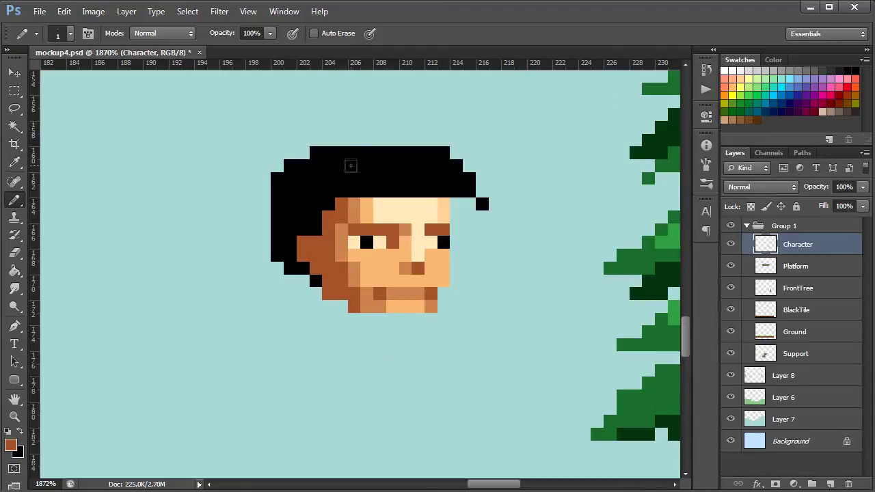
- Paint a row of brown pixels along the top of the character's hair
{"action": "left_click", "coordinate": [339, 165]}
{"action": "left_click_drag", "start_coordinate": [362, 165], "coordinate": [445, 165]}
{"action": "left_click", "coordinate": [419, 165]}
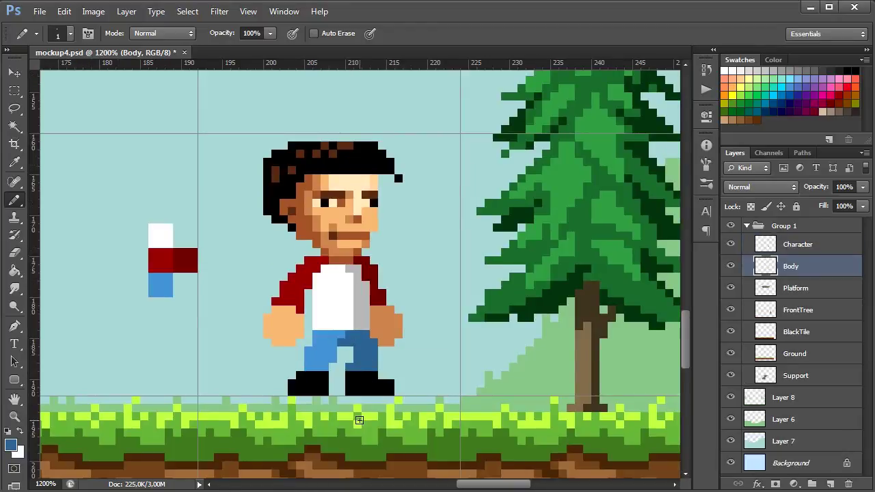
- Shade the shirt's right side grey, preview the run frames, and close the sprite slicer
{"action": "key", "text": "alt"}
{"action": "left_click_drag", "start_coordinate": [352, 329], "coordinate": [352, 277]}
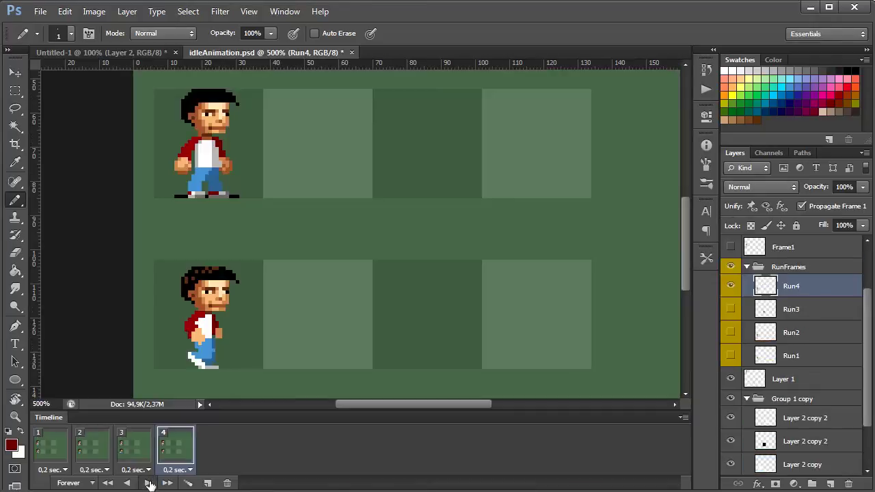
{"action": "left_click", "coordinate": [149, 484]}
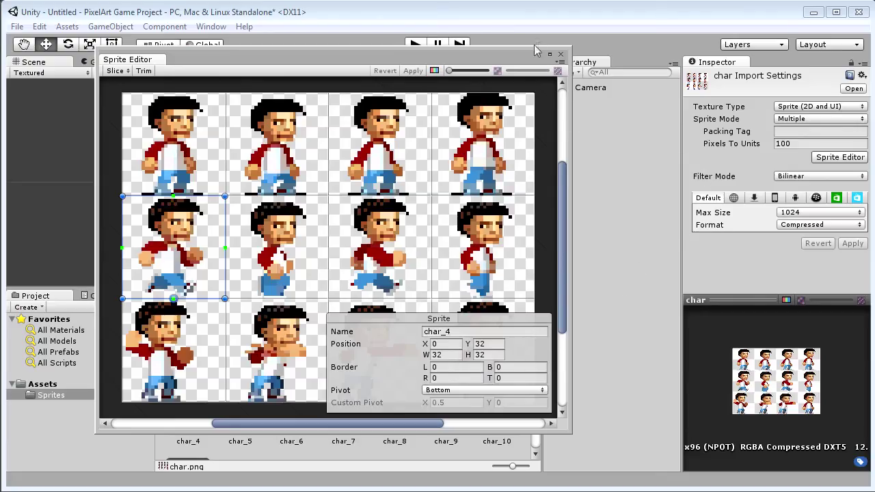
{"action": "left_click", "coordinate": [561, 53]}
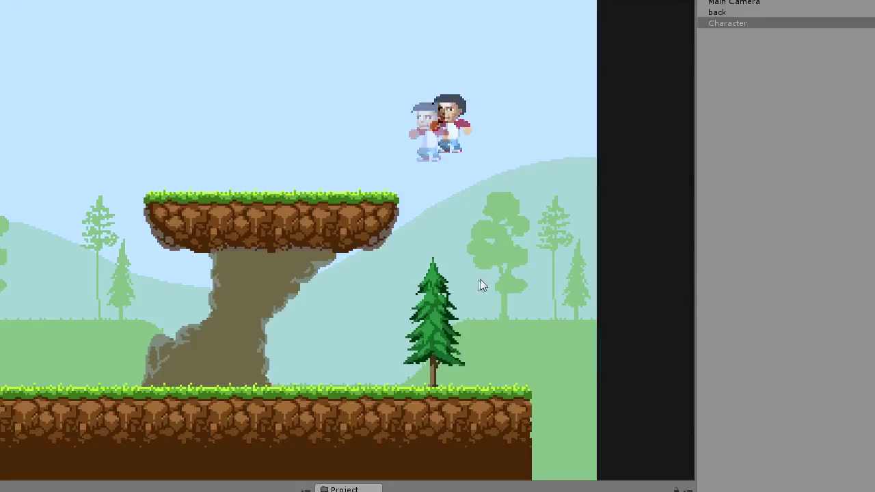